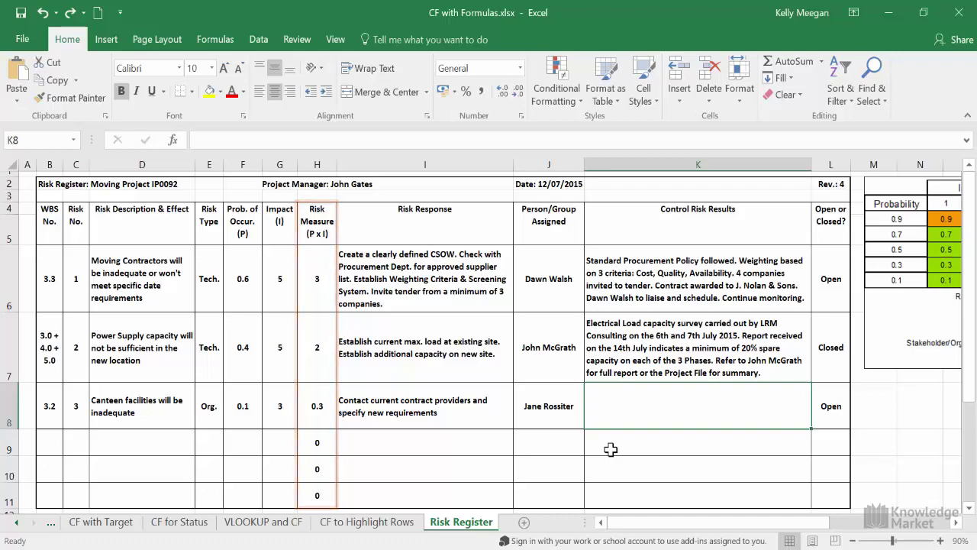
- Move the probability-impact matrix picture left over column K, beside the risk register, and deselect it
left_click(323, 276)
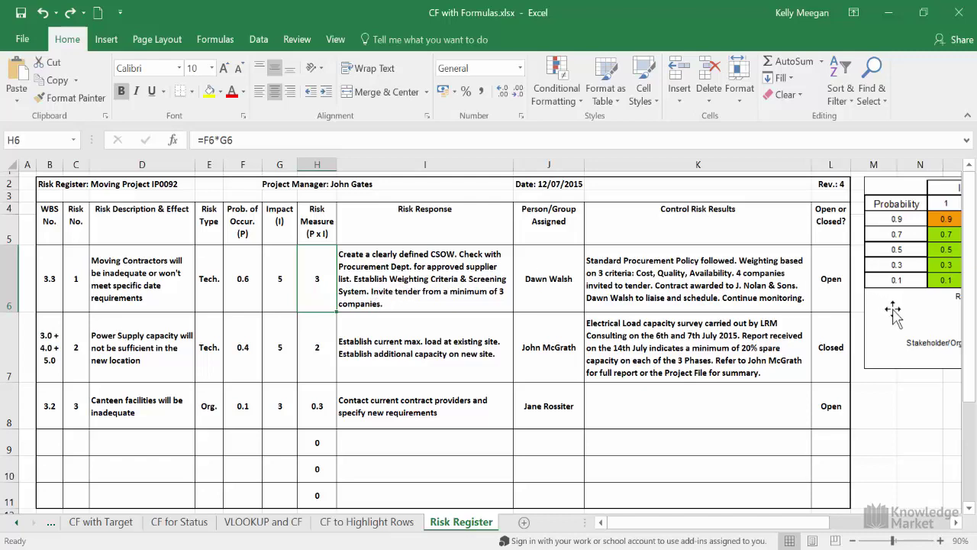
left_click_drag(888, 311, 616, 314)
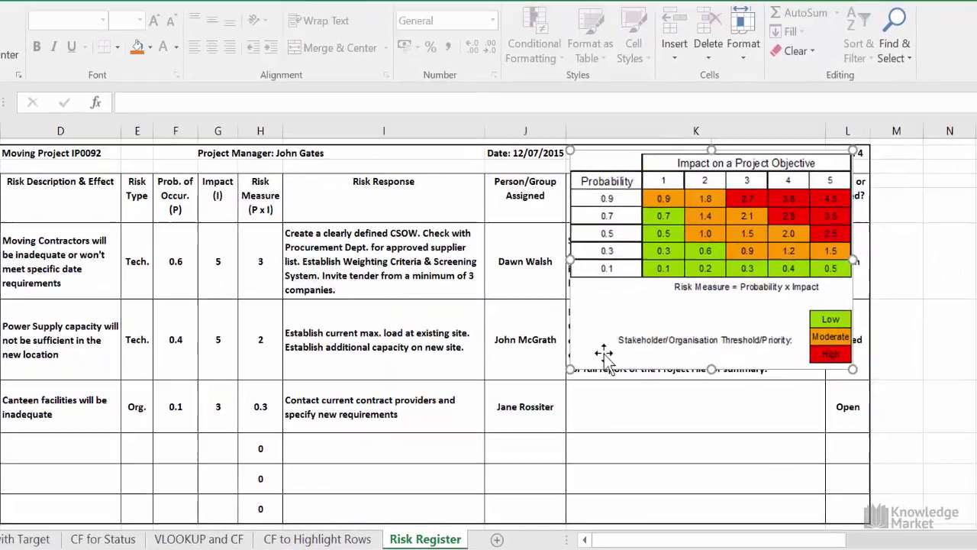
left_click(617, 406)
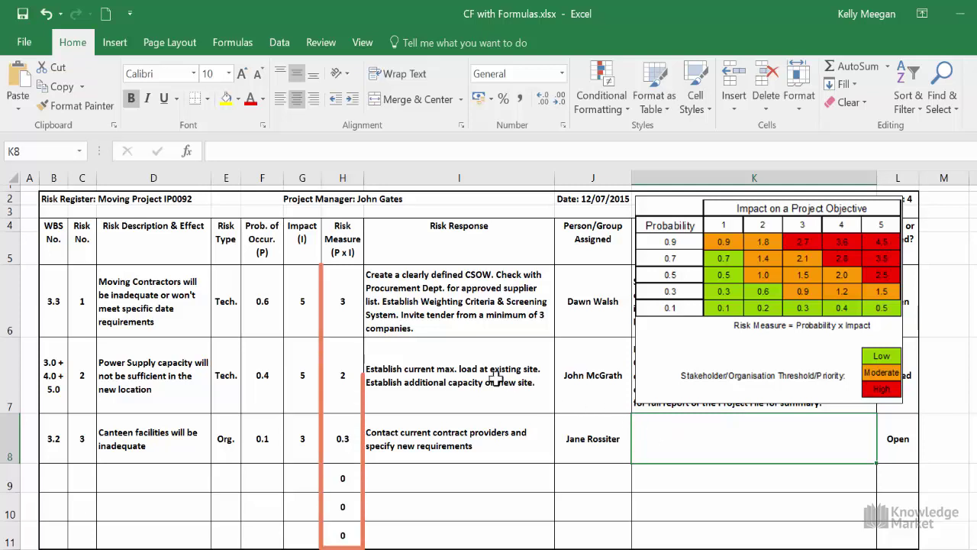
- Select the Risk Measure cells H6:H11 and open the Conditional Formatting Rules Manager
left_click_drag(346, 304, 342, 530)
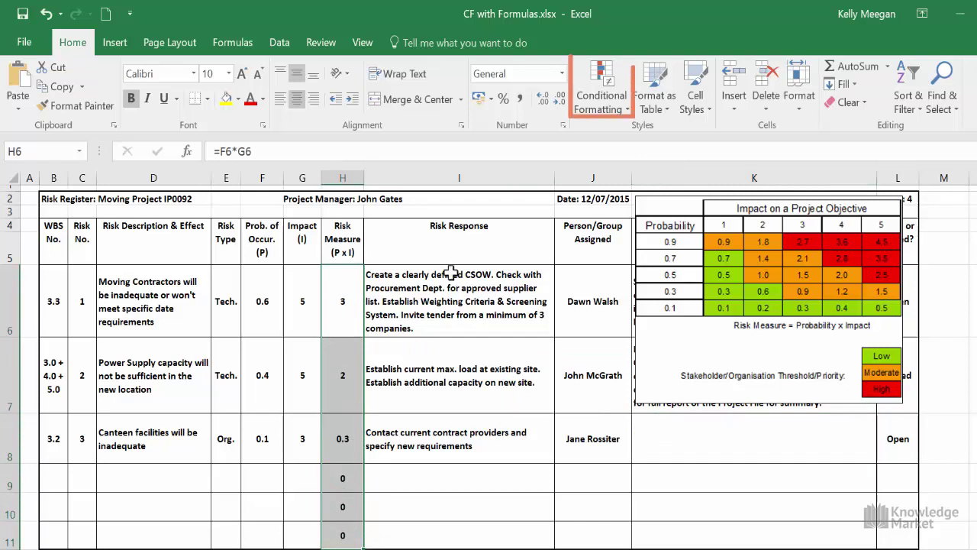
left_click(592, 101)
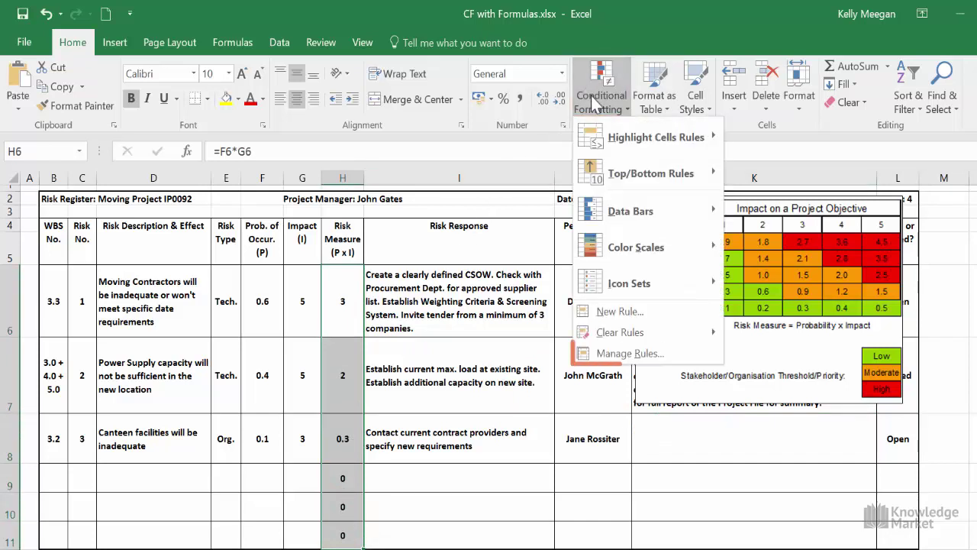
left_click(605, 354)
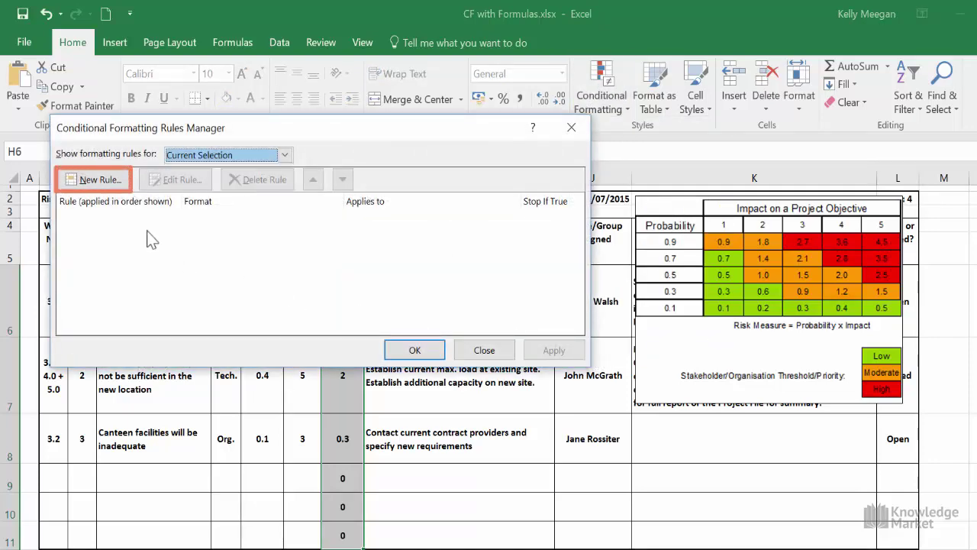
- Create a rule making cell values equal to 0 bold
left_click(100, 182)
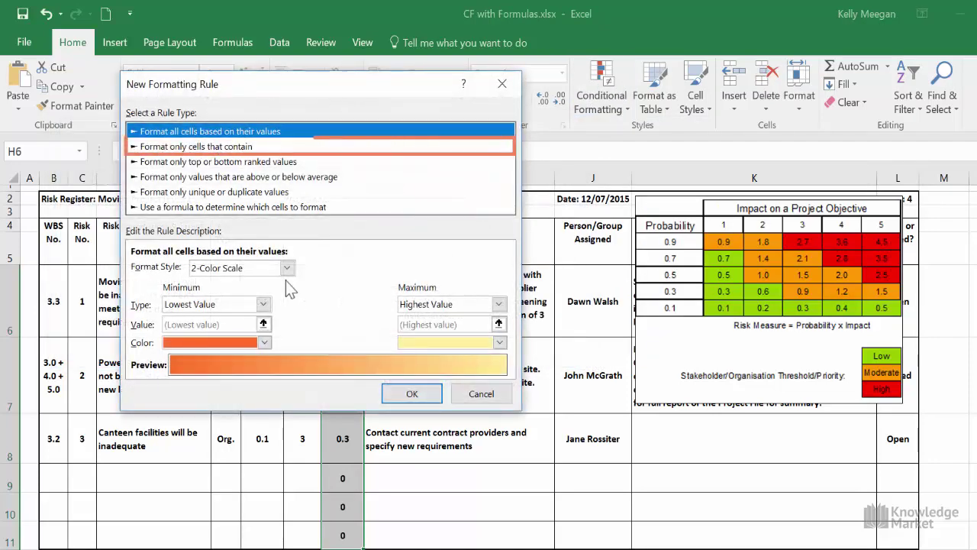
left_click(233, 148)
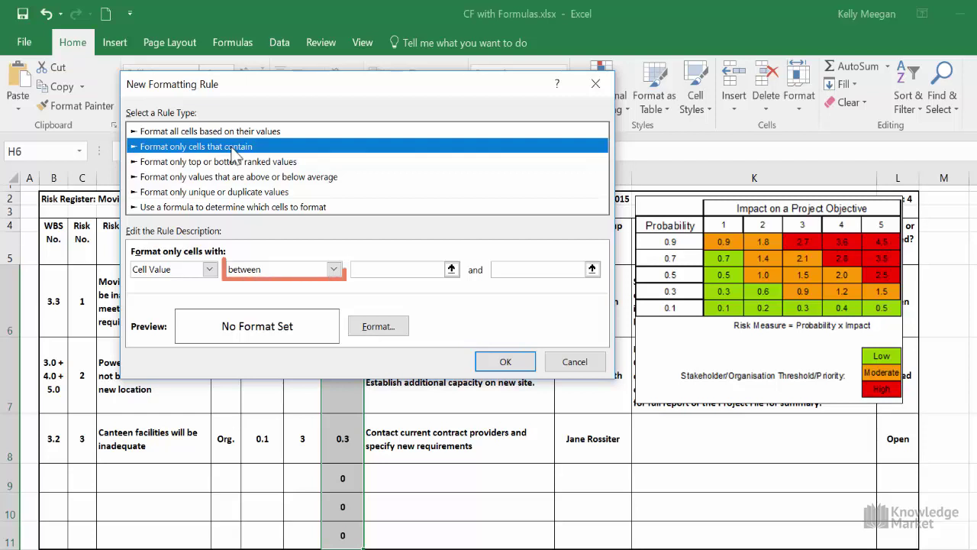
left_click(335, 270)
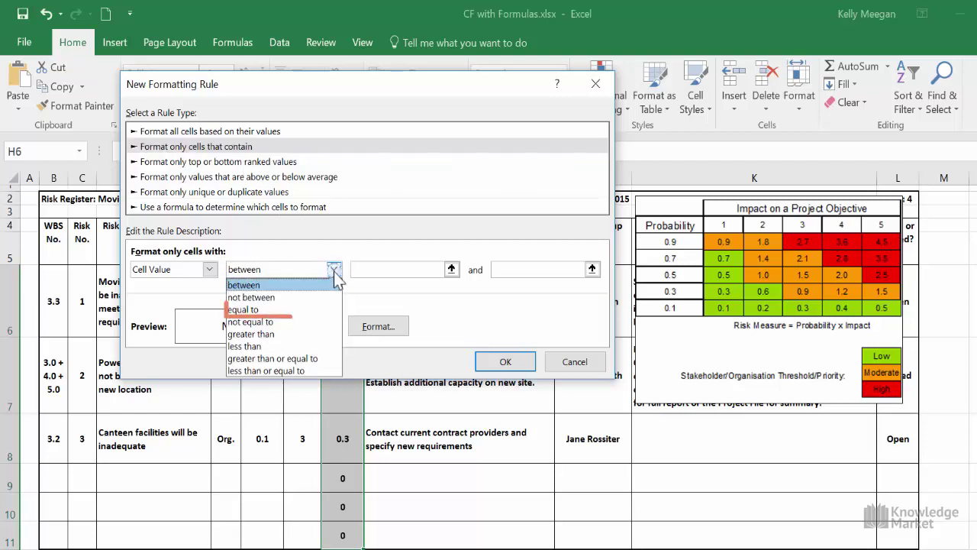
left_click(310, 304)
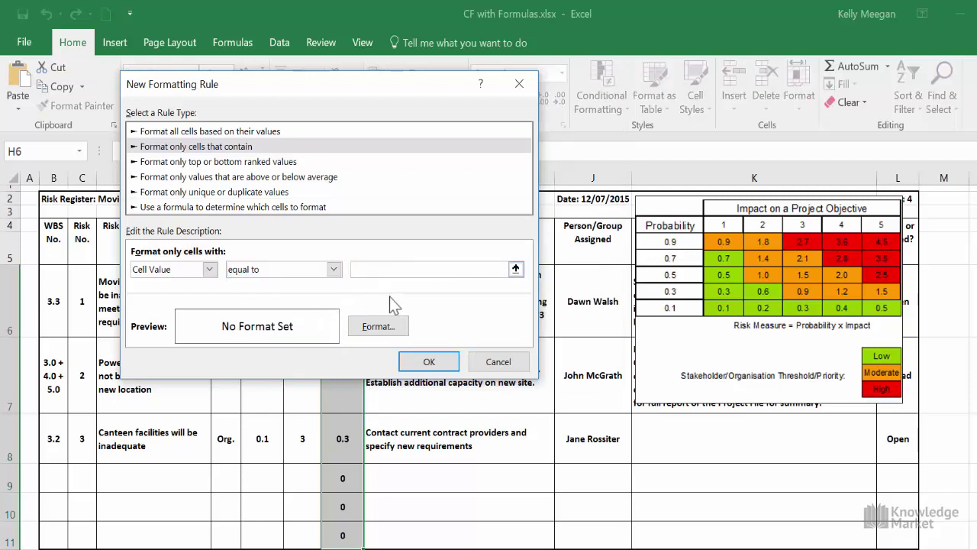
type("0")
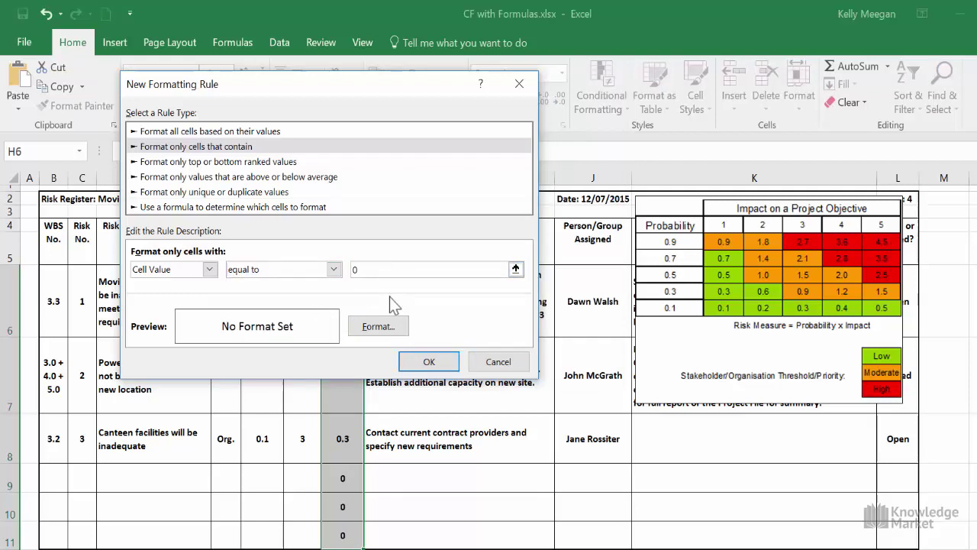
left_click(380, 327)
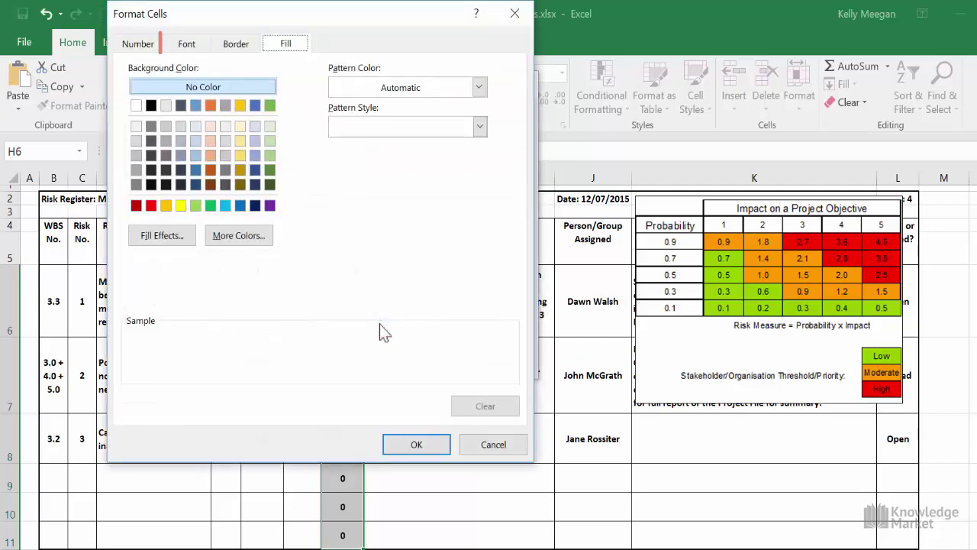
left_click(192, 49)
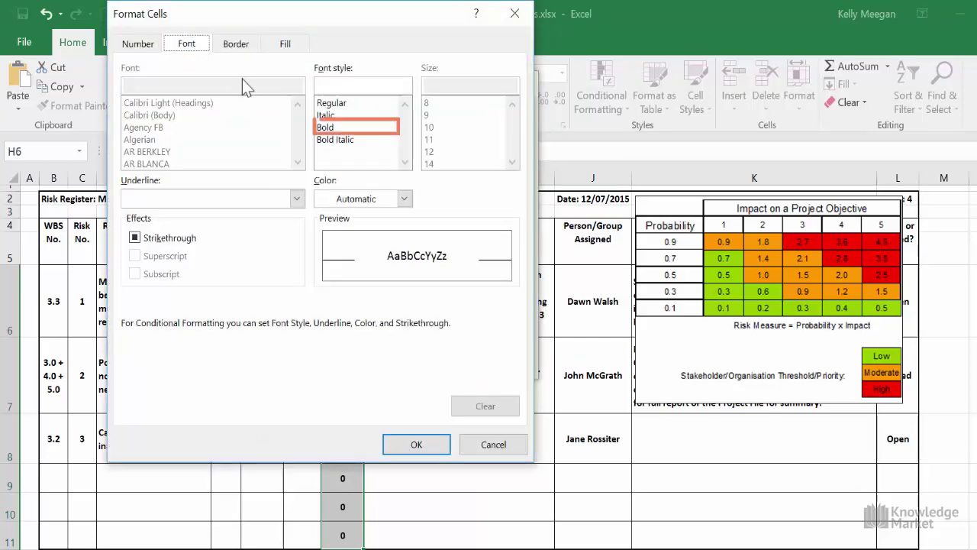
left_click(327, 128)
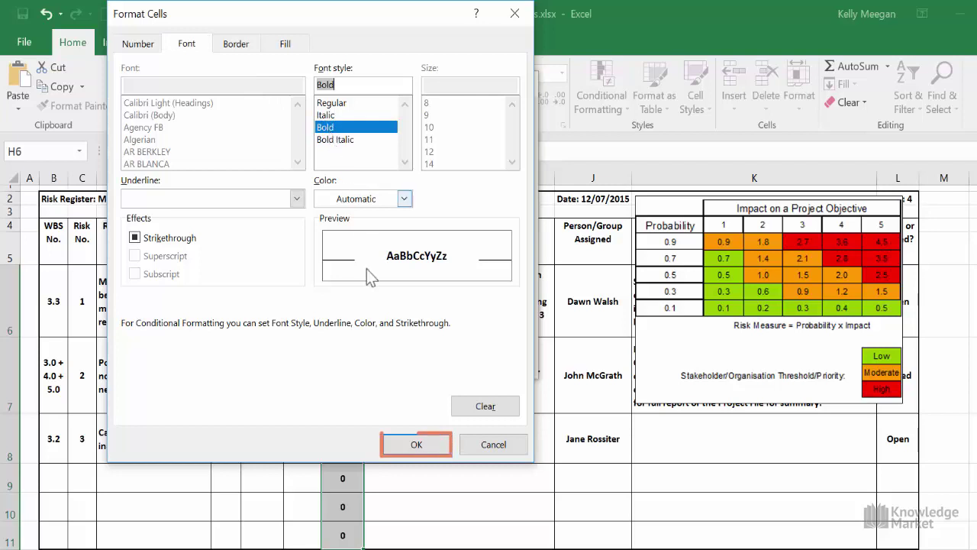
left_click(413, 445)
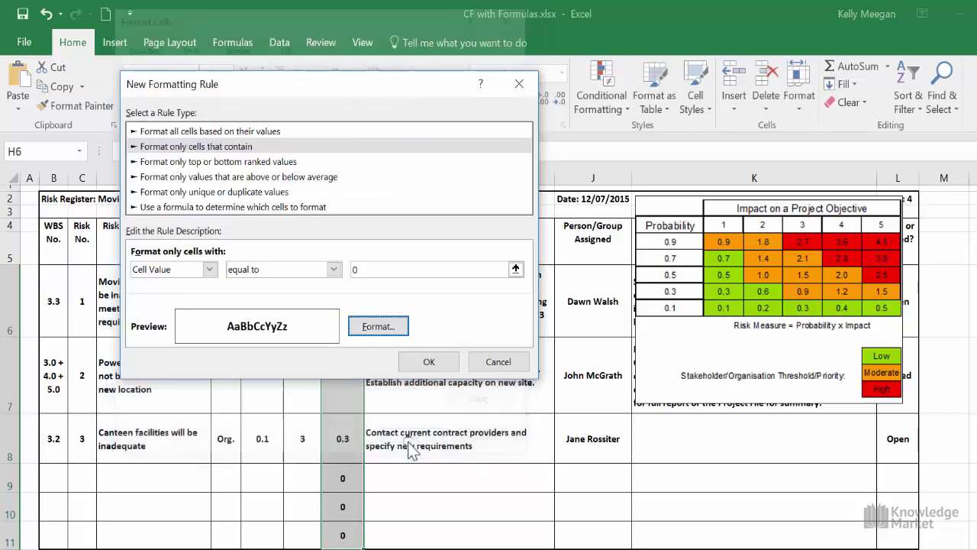
left_click(429, 363)
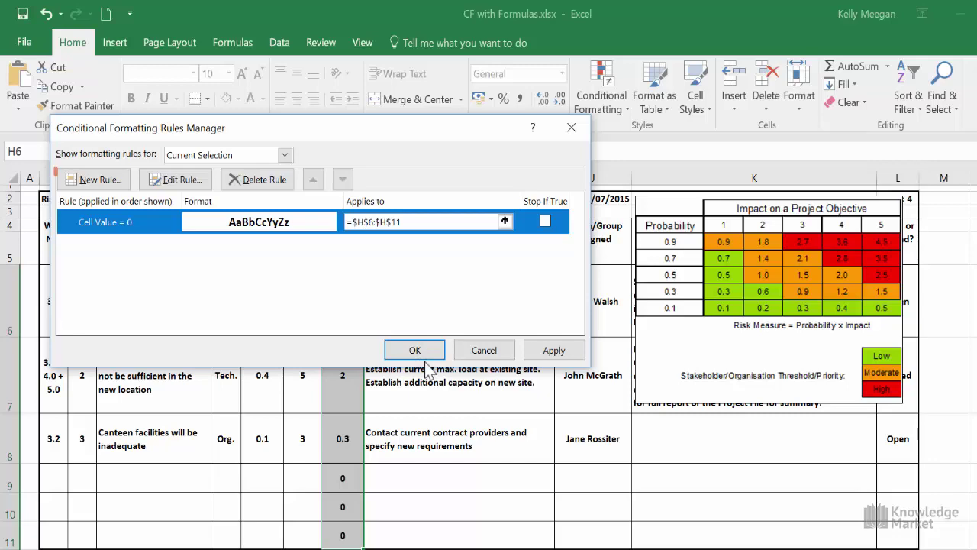
- Add a Cell Value between 0.1 and 0.7 rule with a light green fill
left_click(98, 181)
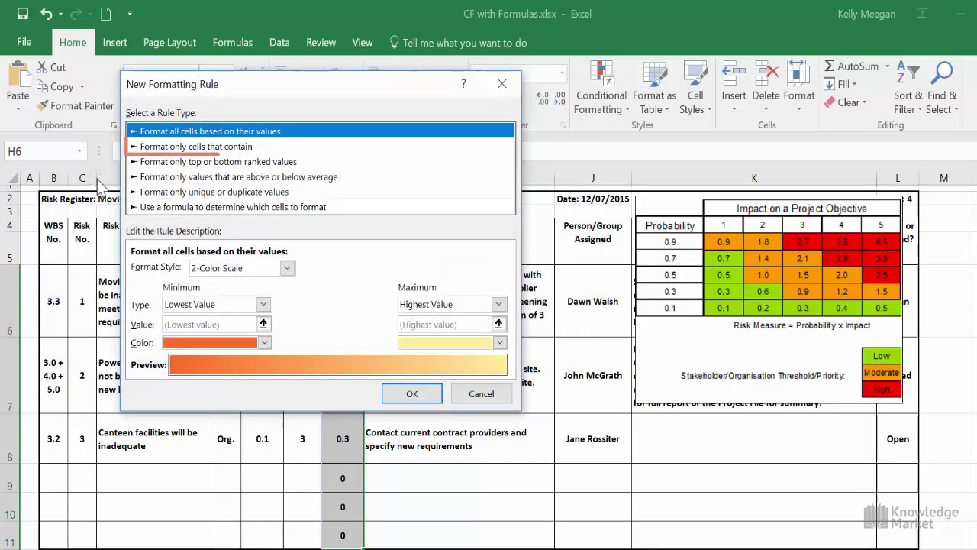
left_click(183, 147)
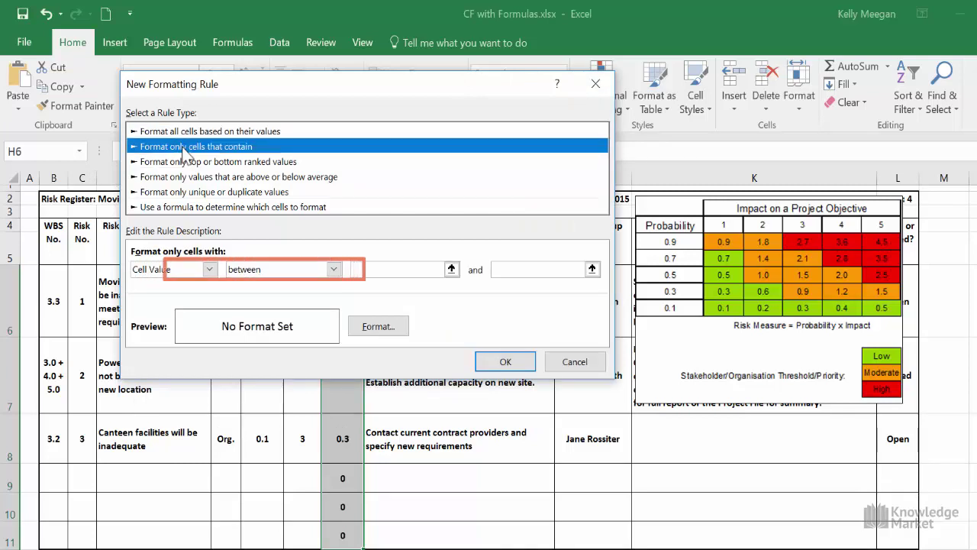
left_click(365, 269)
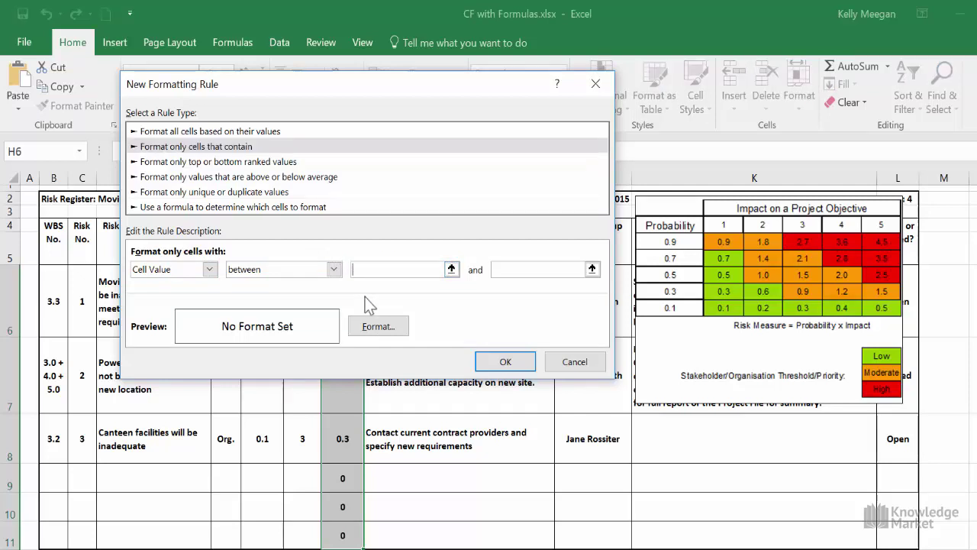
type("0.1")
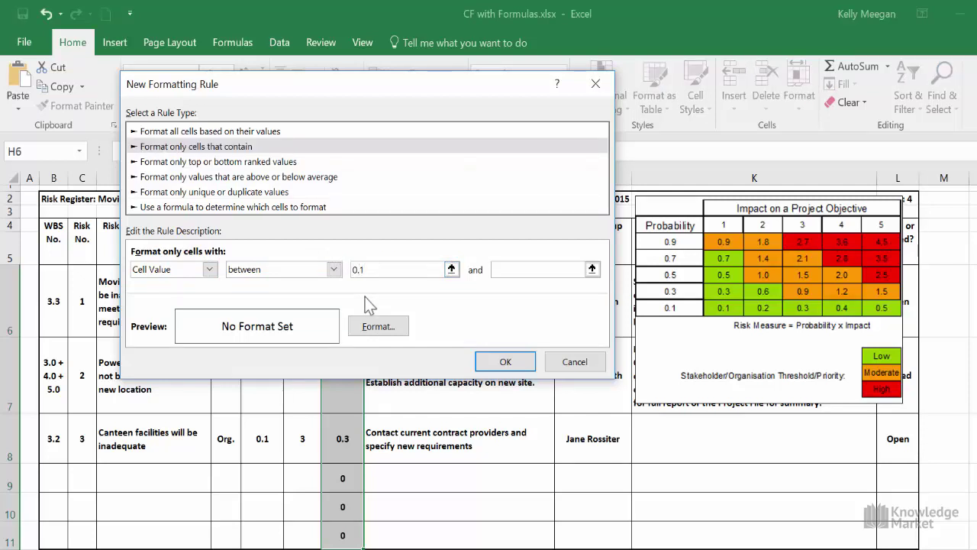
left_click(508, 268)
type("0.7")
left_click(398, 327)
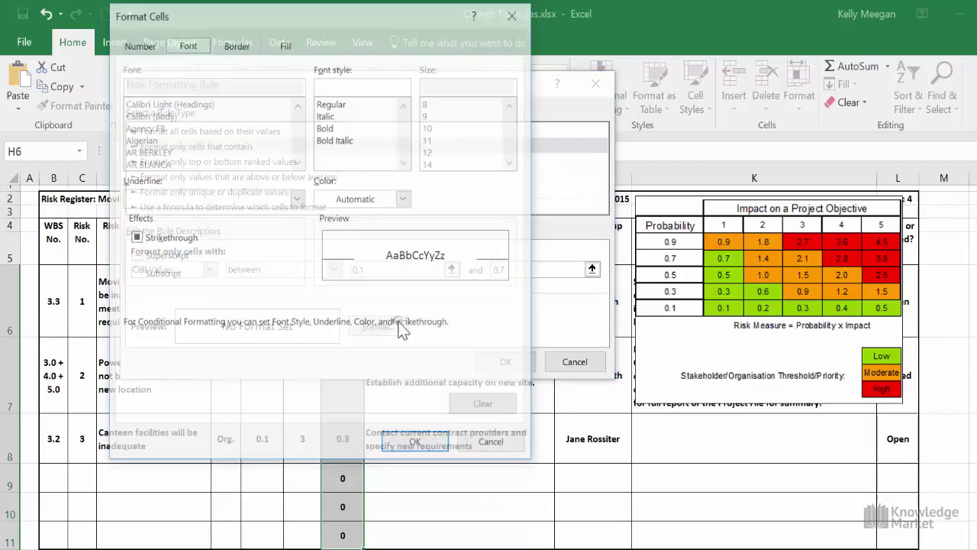
left_click(288, 45)
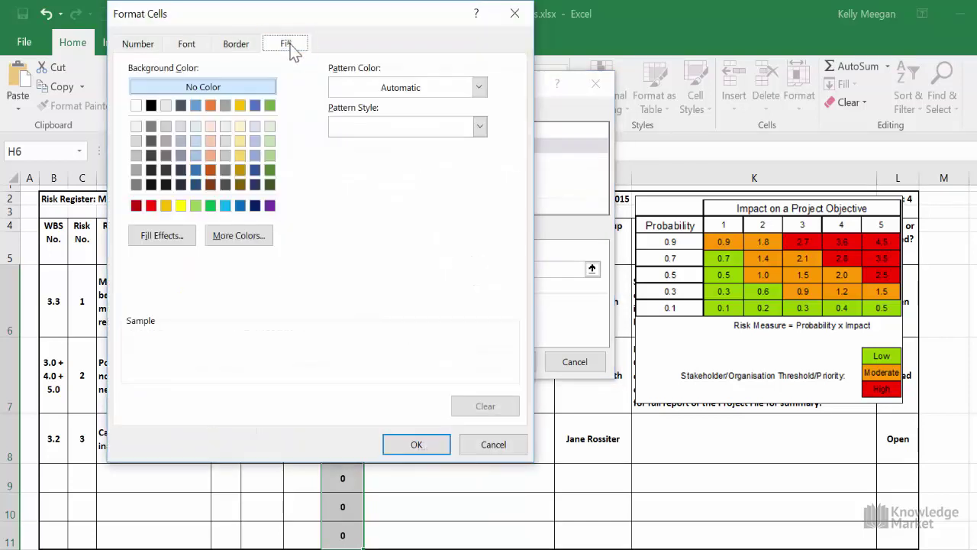
left_click(196, 205)
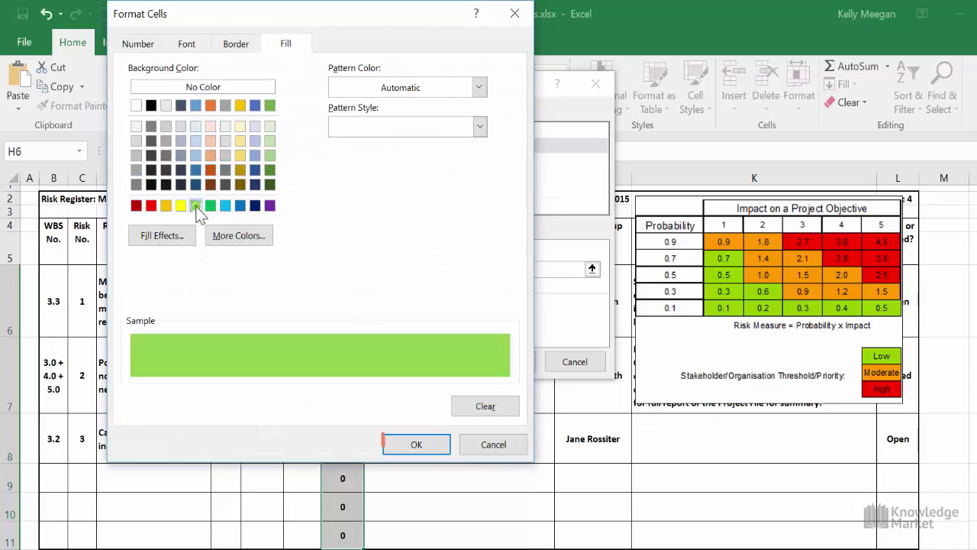
left_click(416, 444)
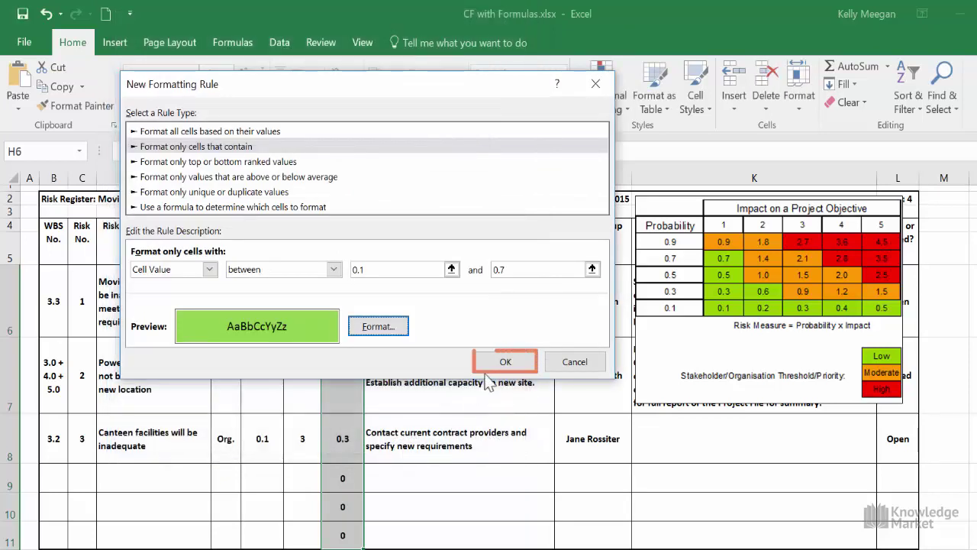
left_click(504, 361)
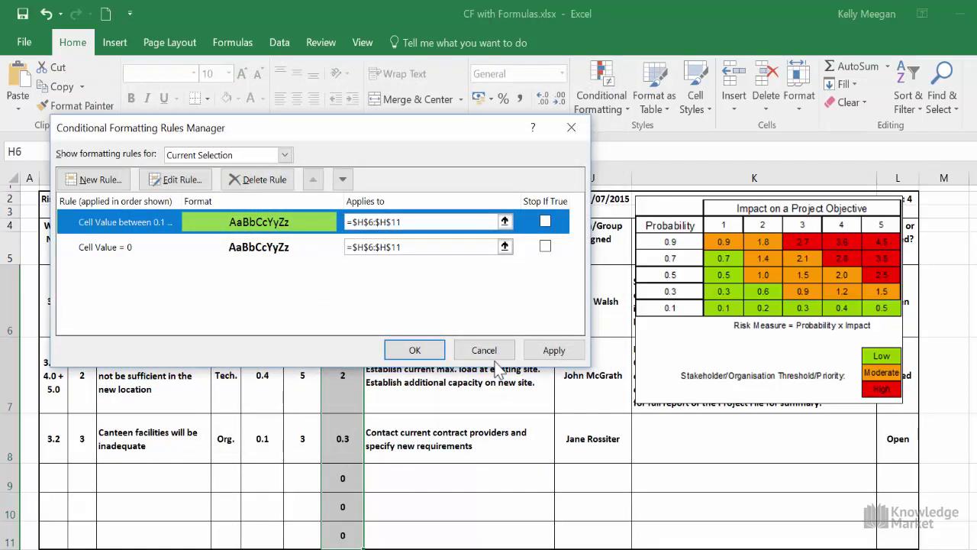
- Add a Cell Value between 0.9 and 2.1 rule with a gold fill
left_click(112, 181)
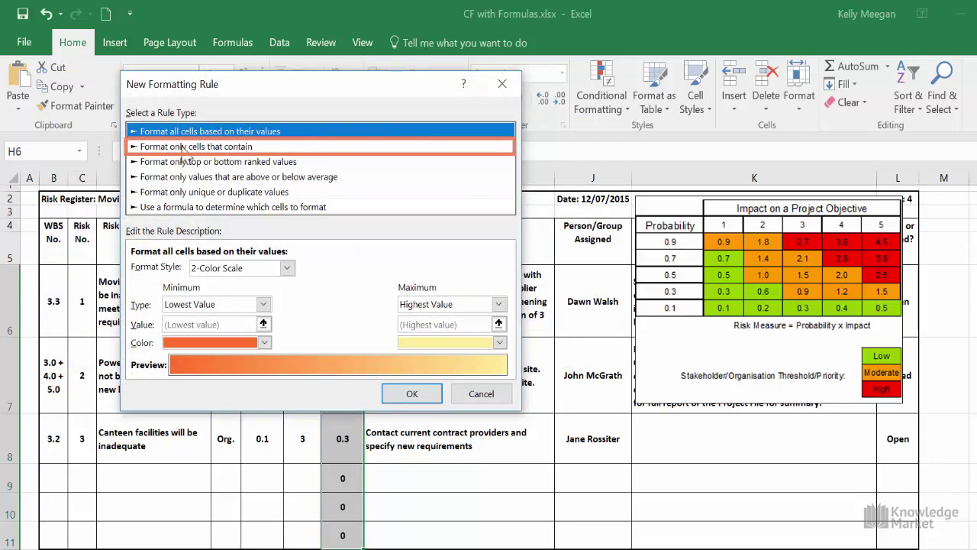
left_click(184, 148)
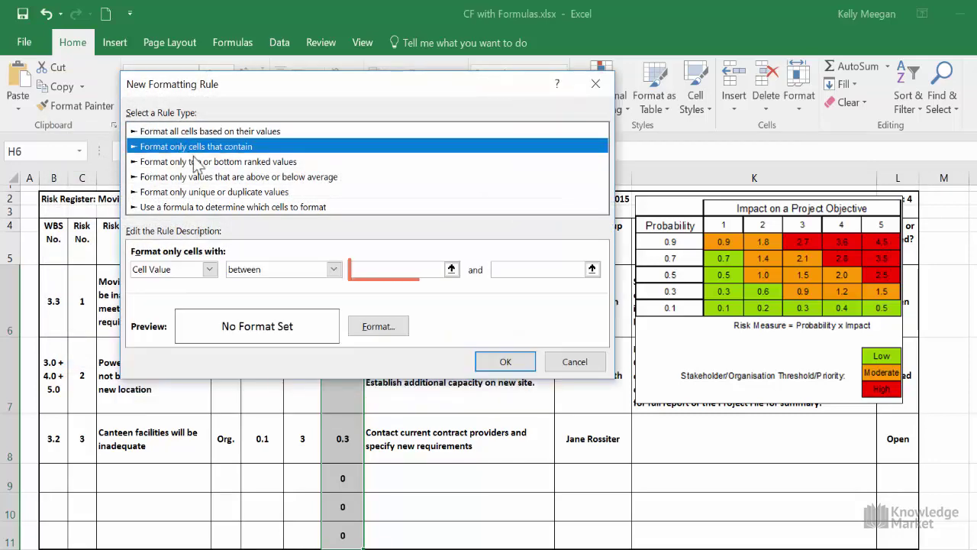
left_click(375, 269)
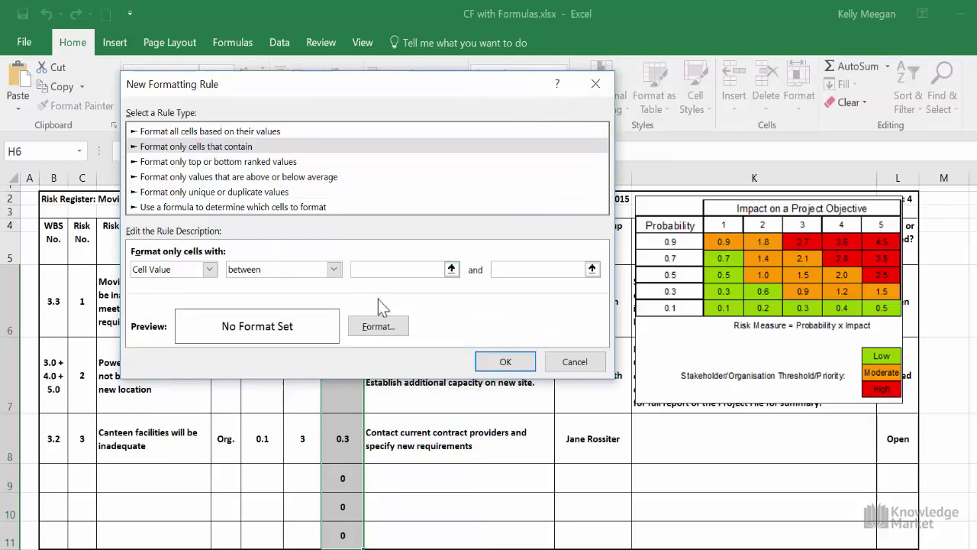
type("0")
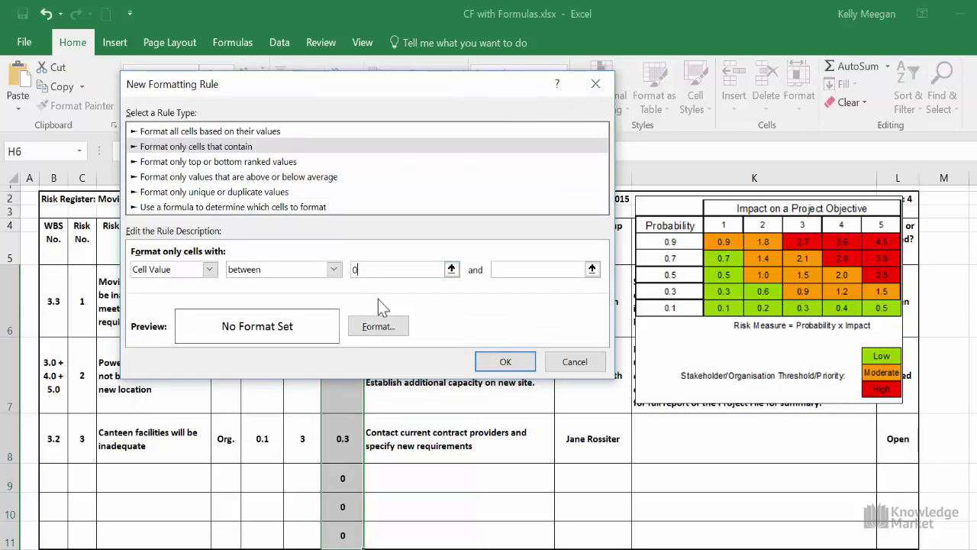
type(".9")
key("Tab")
type("2.1")
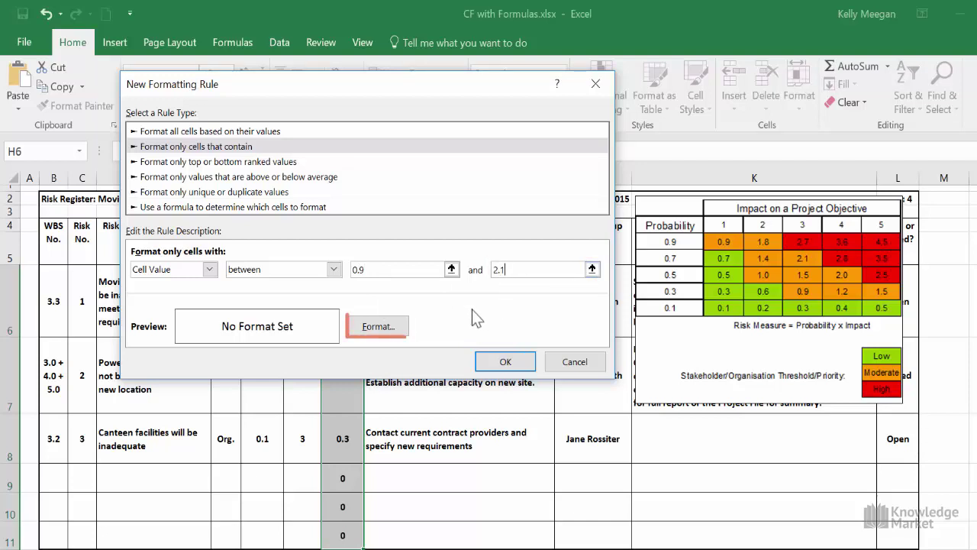
left_click(387, 337)
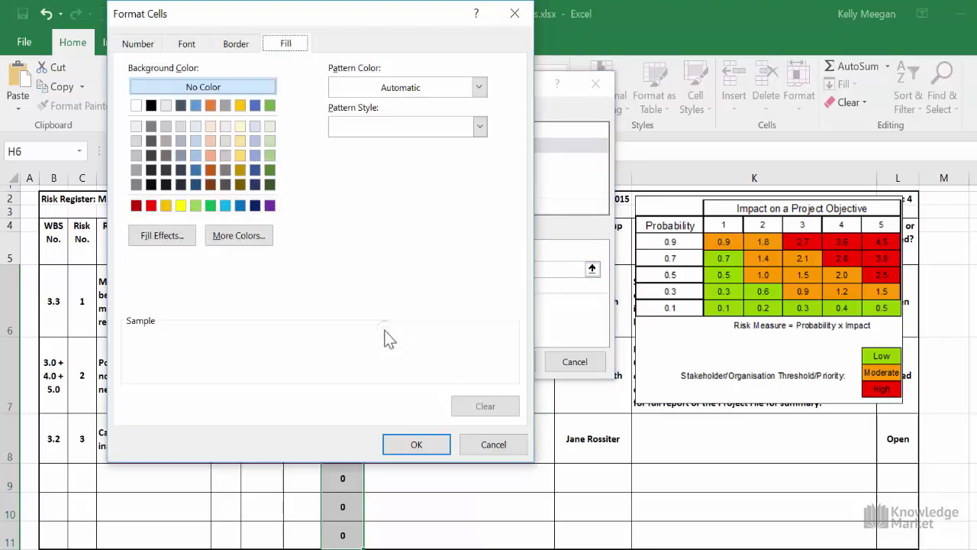
left_click(164, 205)
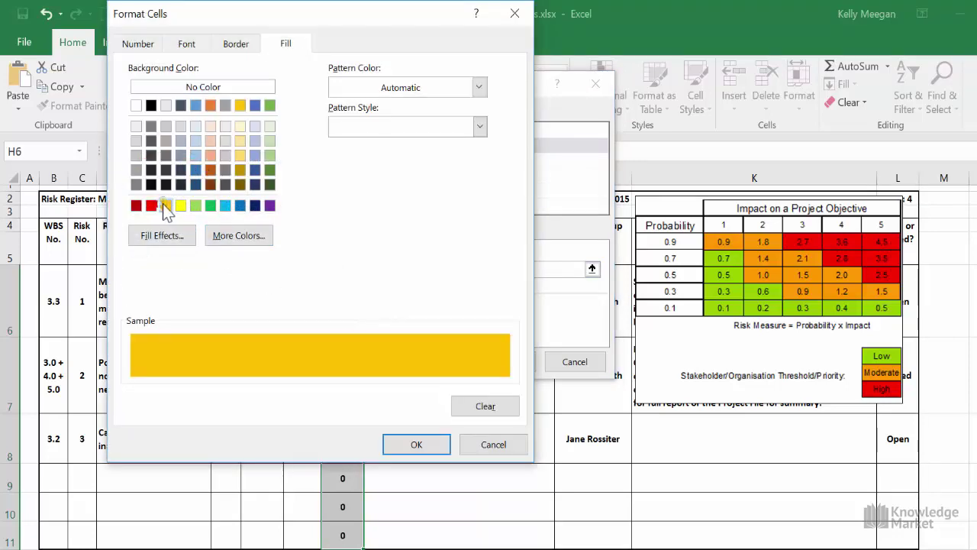
left_click(394, 446)
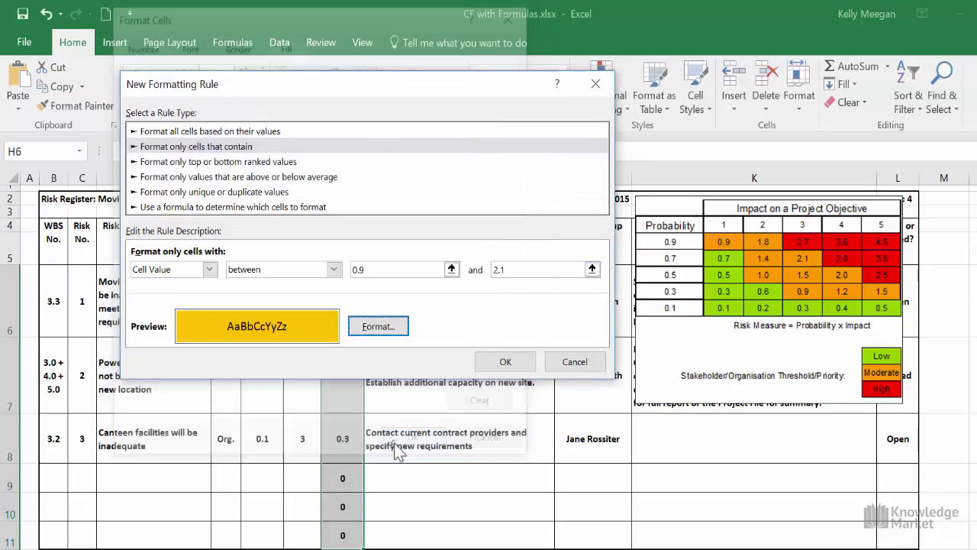
left_click(488, 363)
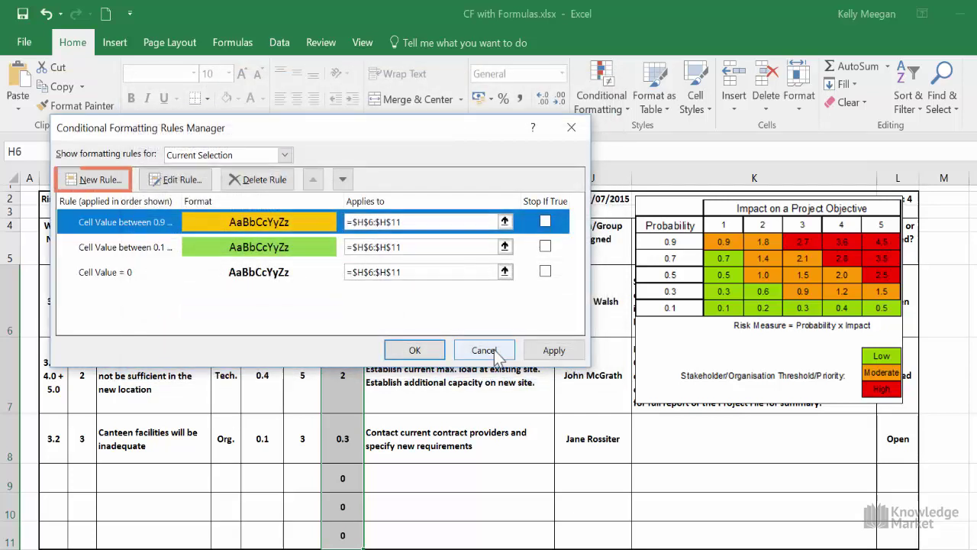
- Add a Cell Value greater than or equal to 2.5 rule with a red fill
left_click(113, 179)
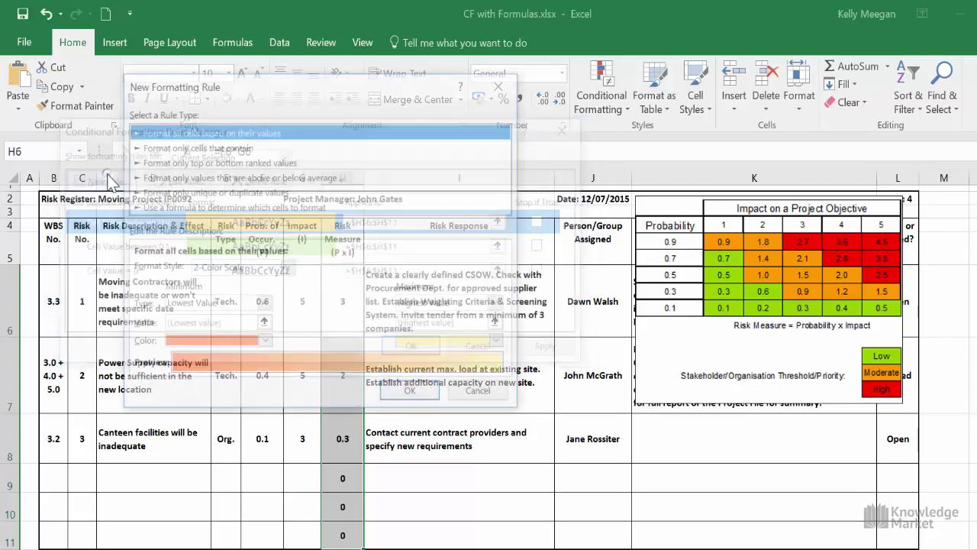
left_click(180, 146)
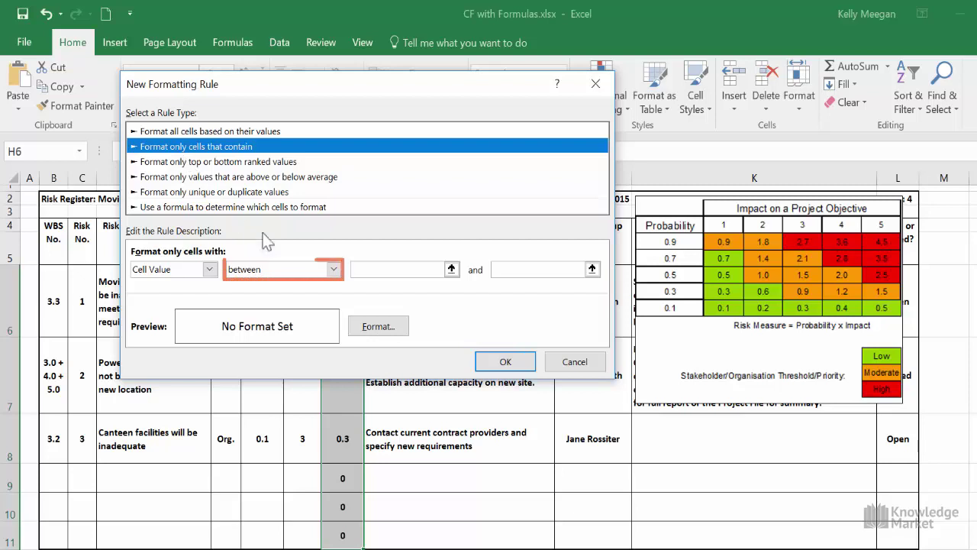
left_click(334, 270)
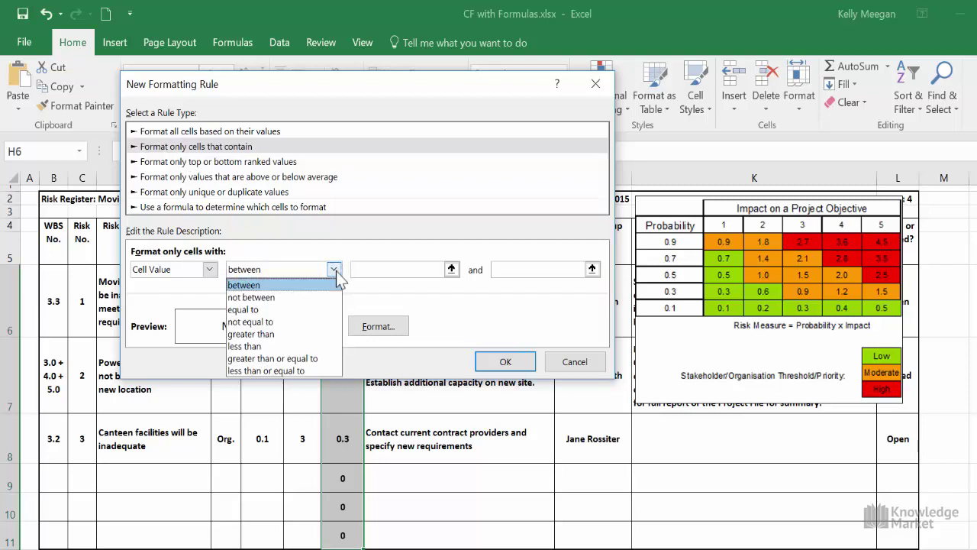
left_click(317, 358)
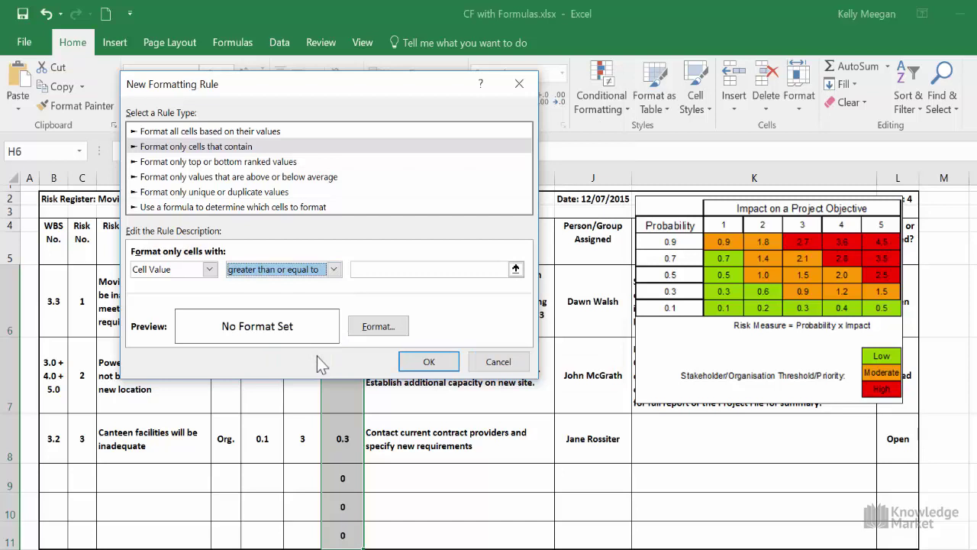
left_click(370, 271)
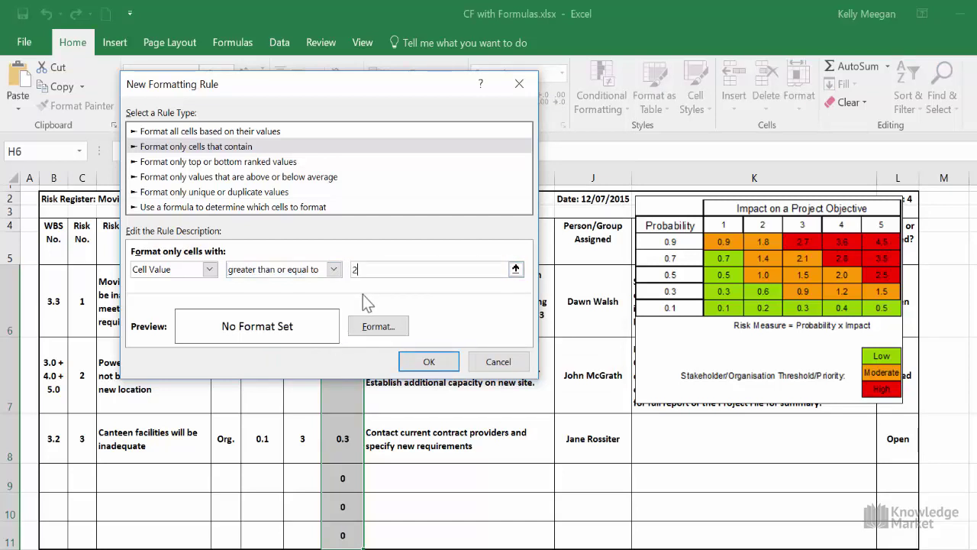
type("2.5")
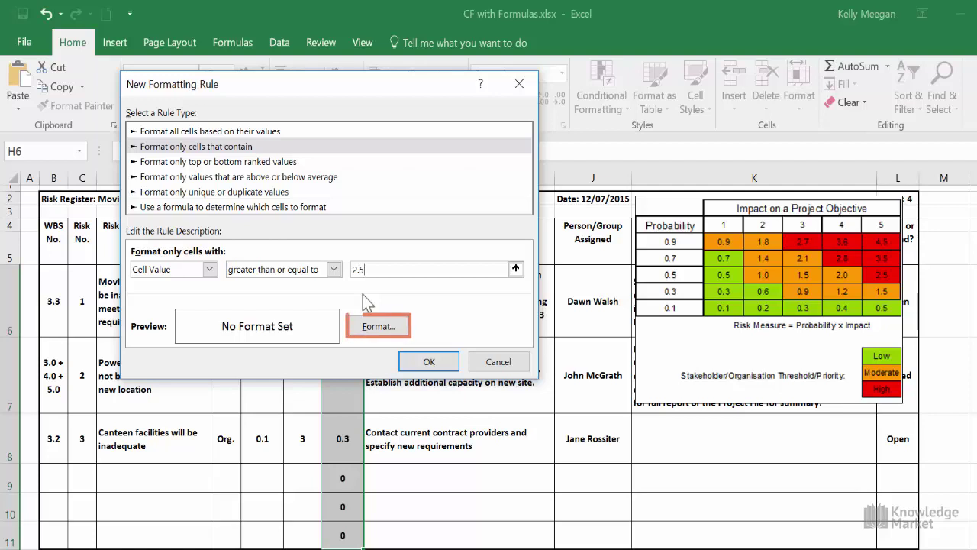
left_click(363, 326)
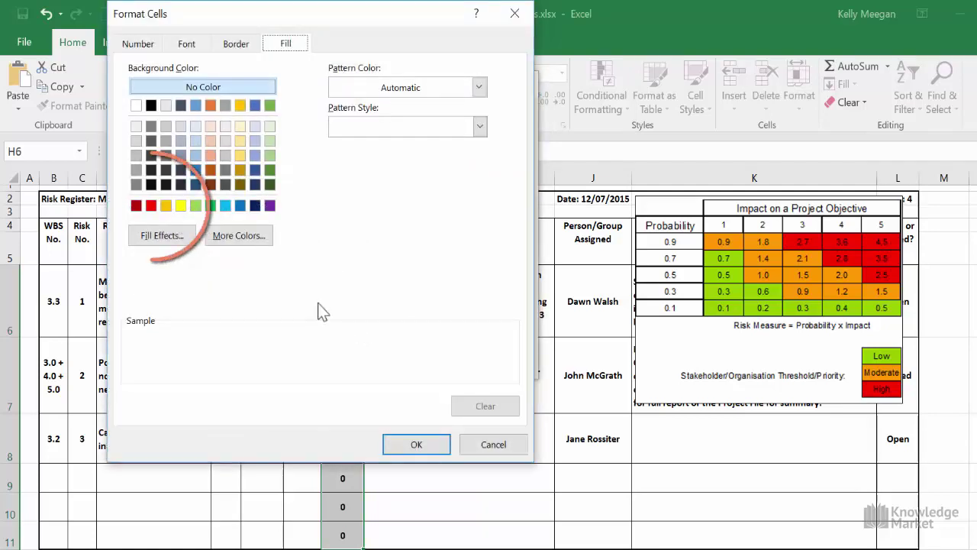
left_click(152, 207)
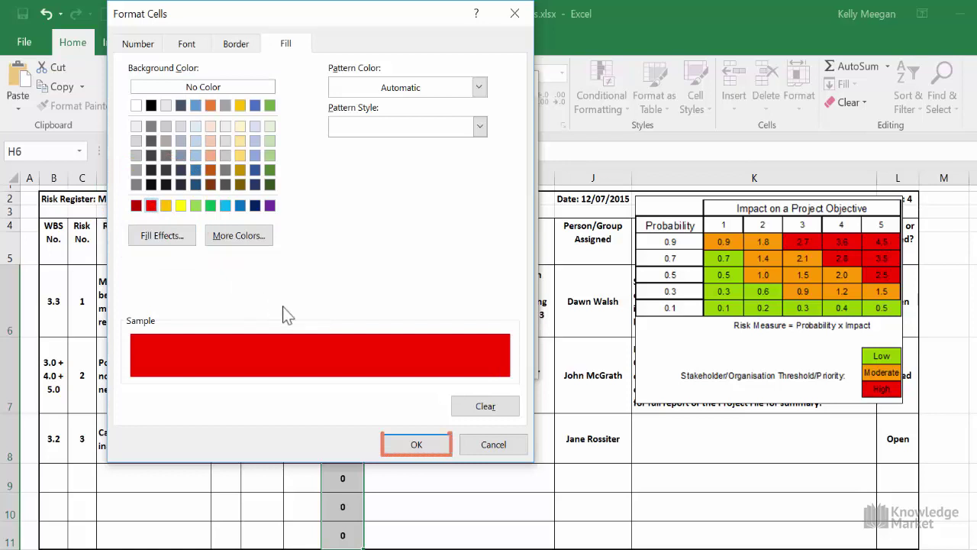
left_click(410, 446)
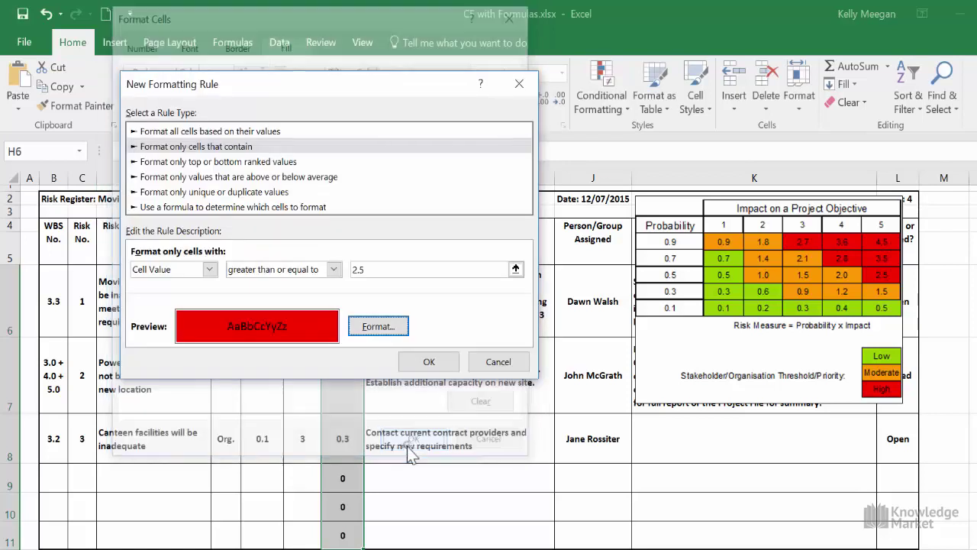
left_click(429, 361)
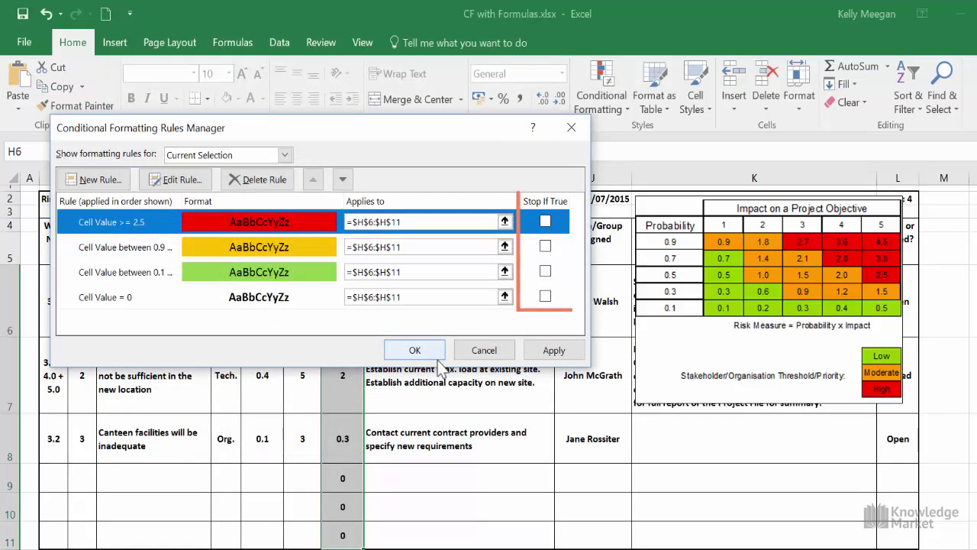
- Turn on Stop If True for the red, gold, green and bold-zero rules
left_click(545, 221)
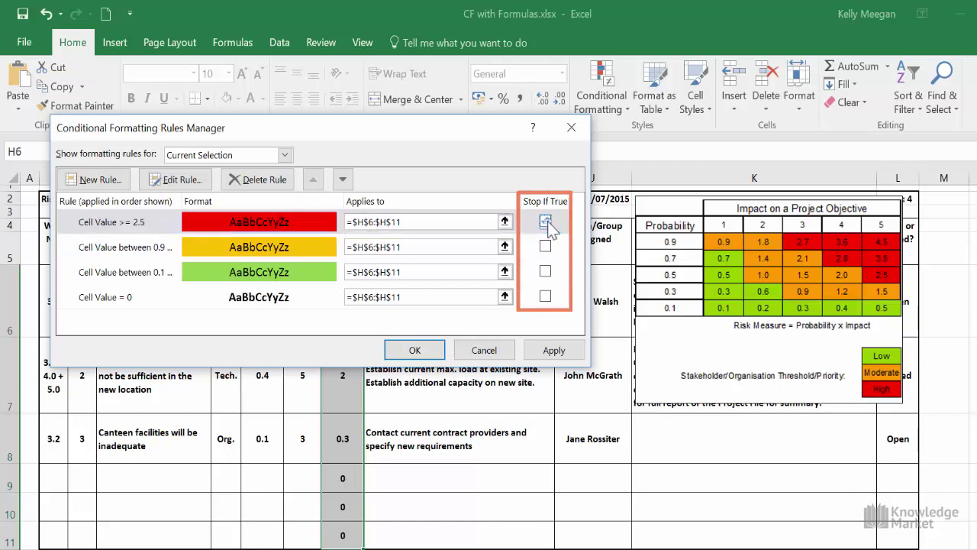
left_click(545, 246)
left_click(545, 272)
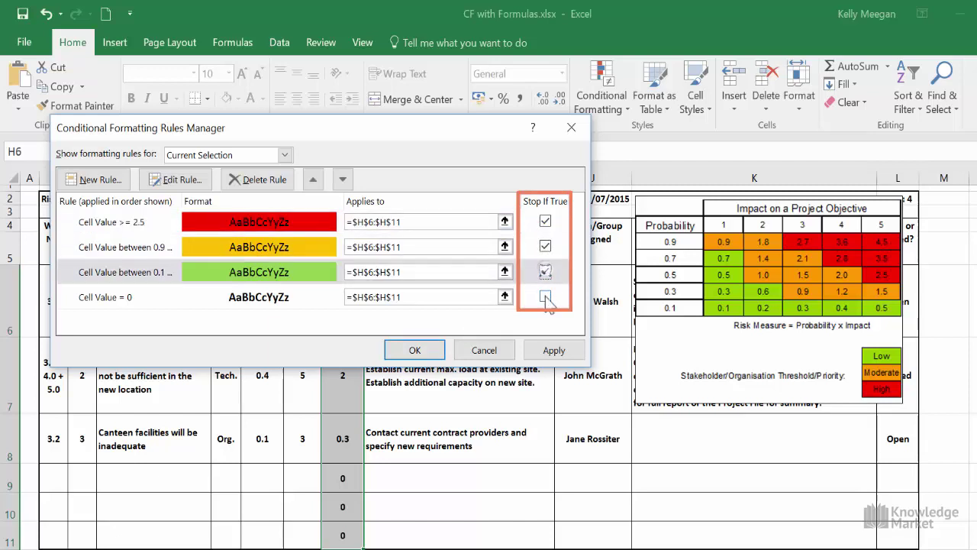
left_click(546, 296)
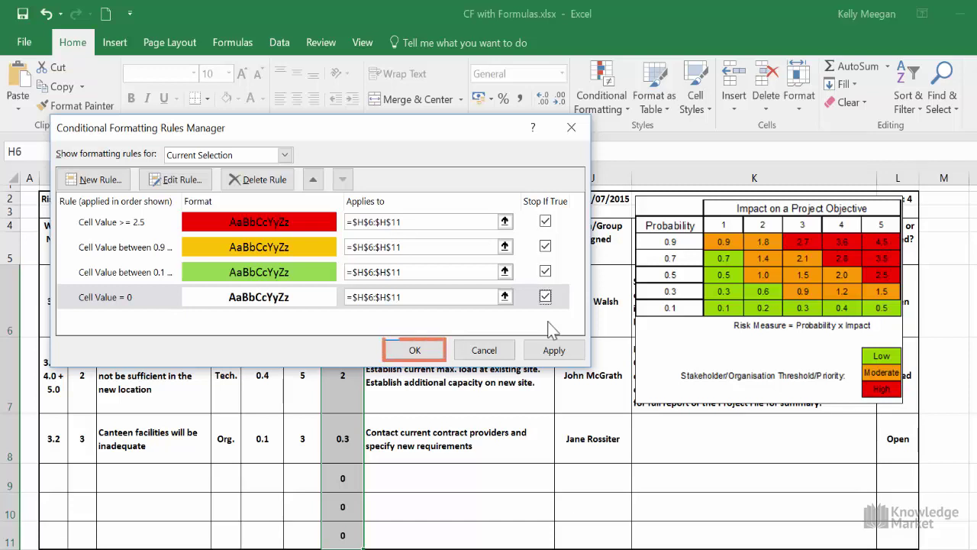
- Apply the four rules and enter 0.3 as the probability in F6
left_click(412, 349)
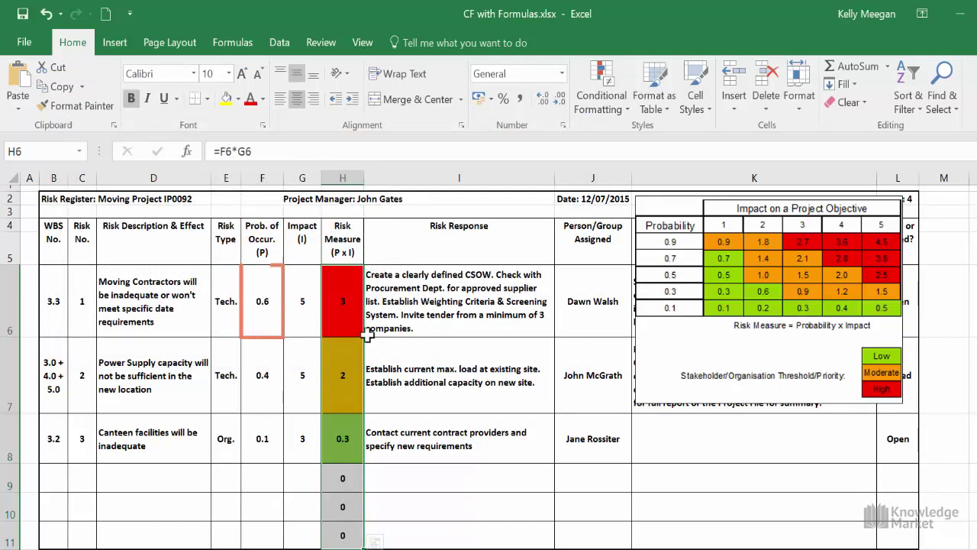
left_click(263, 301)
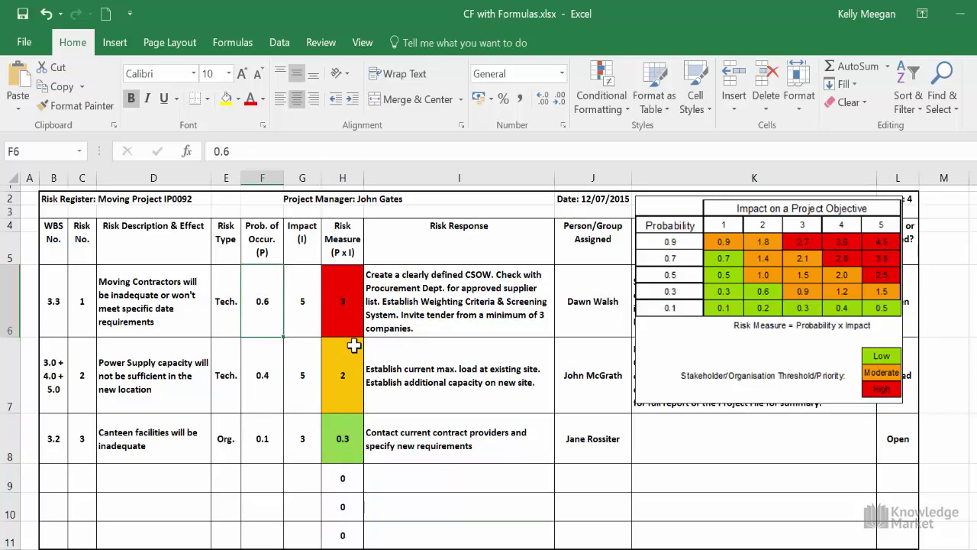
type("0")
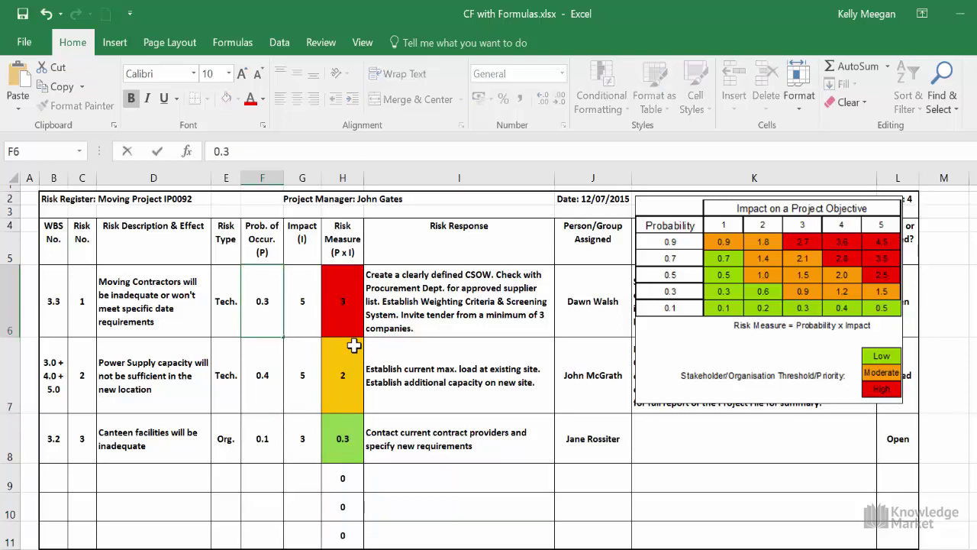
key("Return")
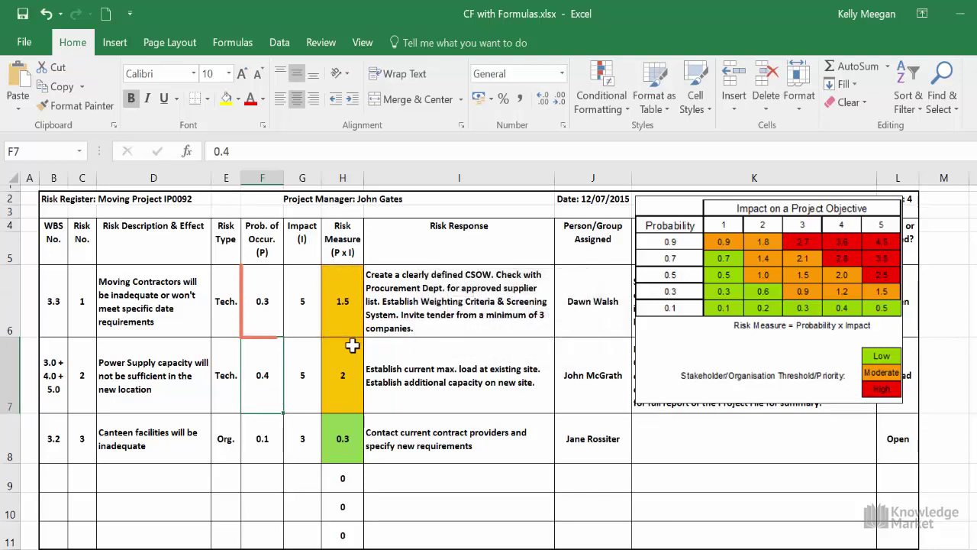
- Change F6 to 0.1, then to 0.6 so H6 shows 3 in red
left_click(261, 323)
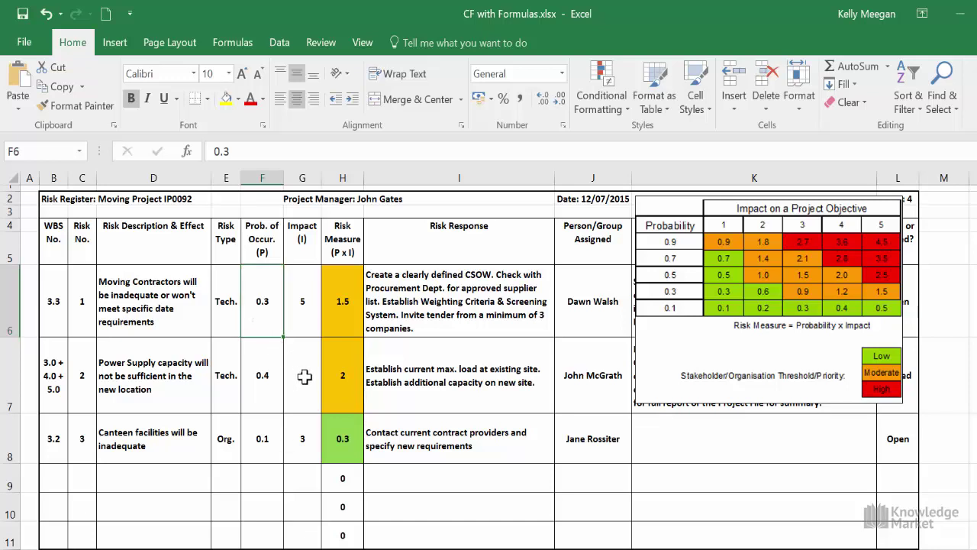
type("0")
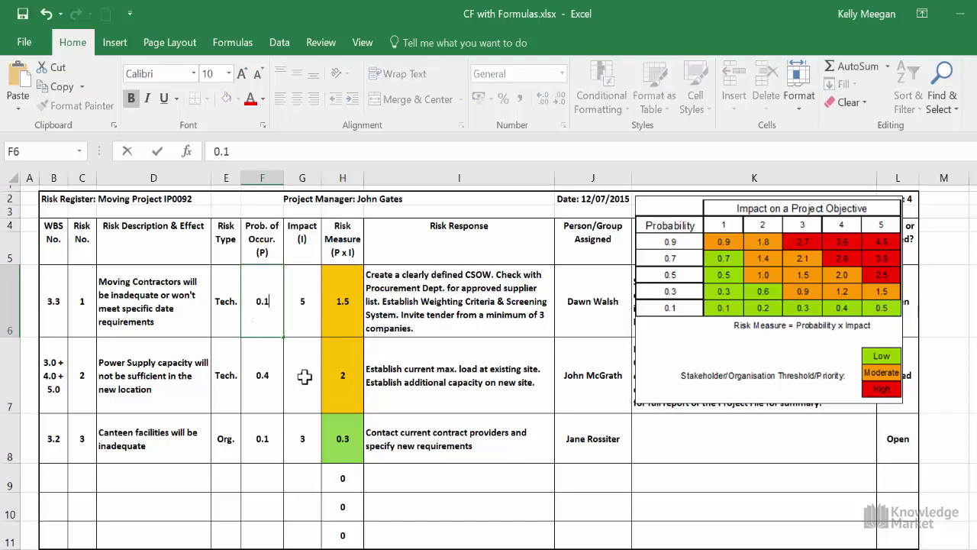
key("Return")
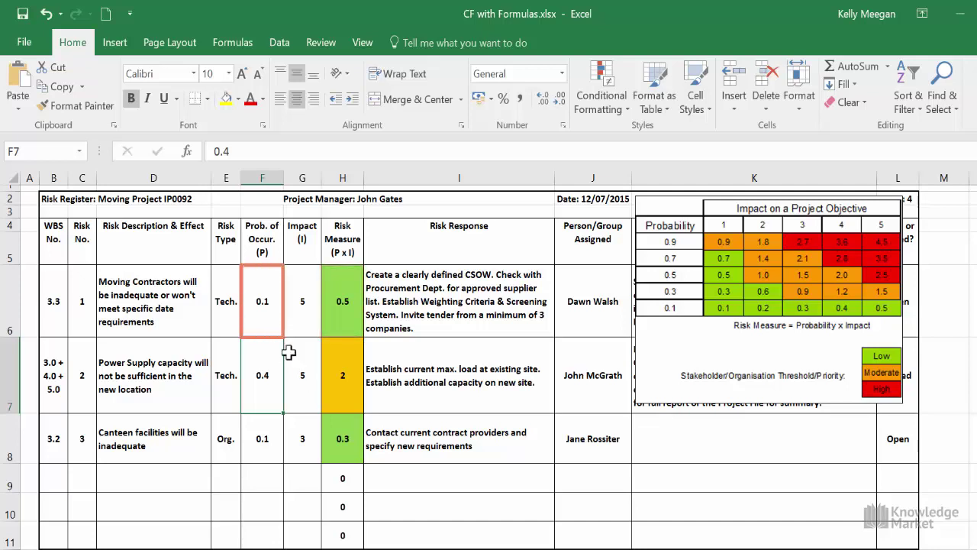
double_click(265, 316)
key("BackSpace")
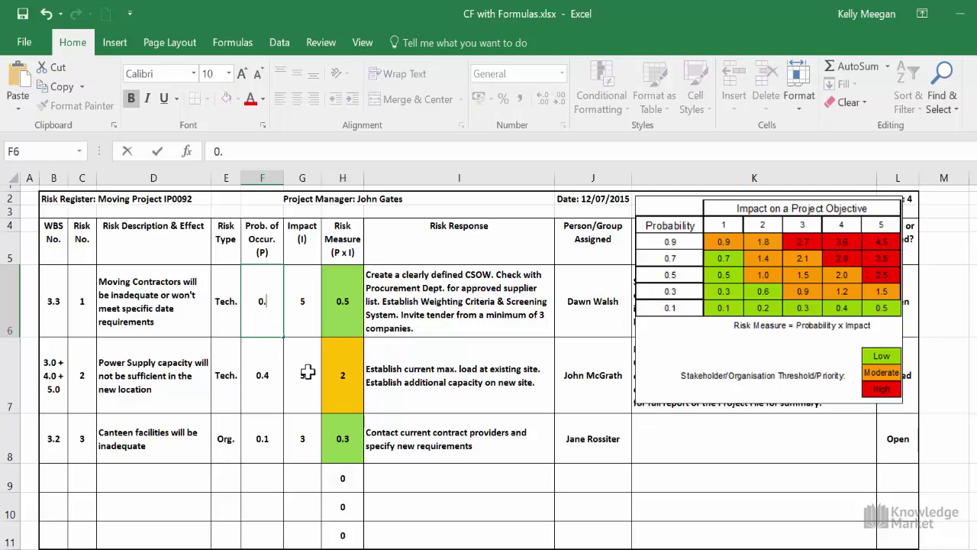
key("Return")
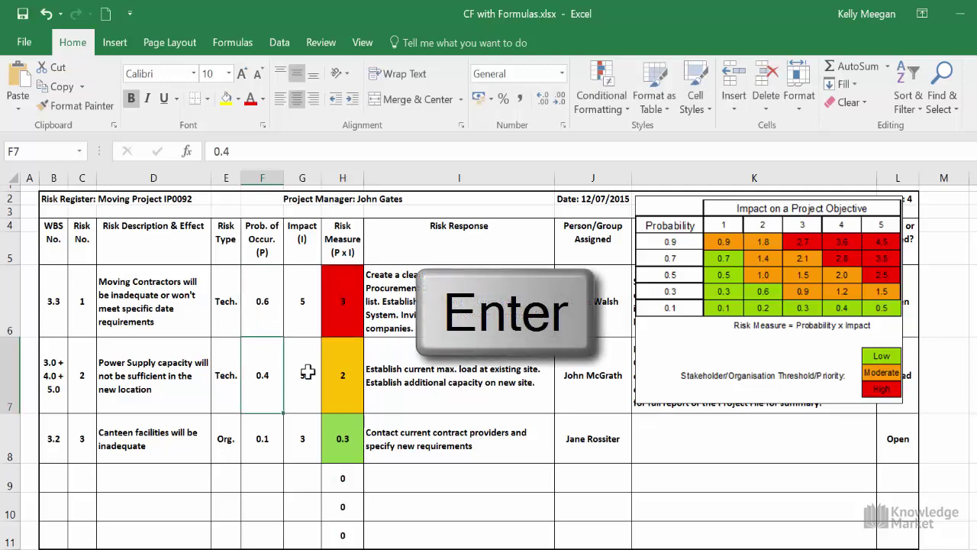